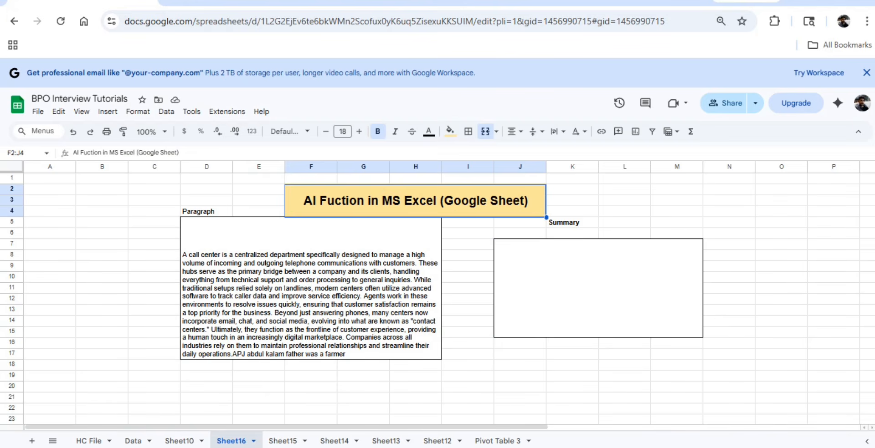
click(468, 278)
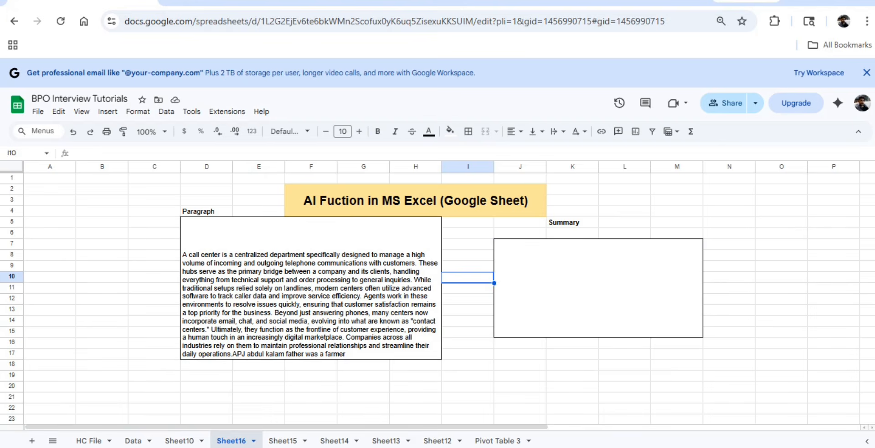
click(597, 288)
click(311, 288)
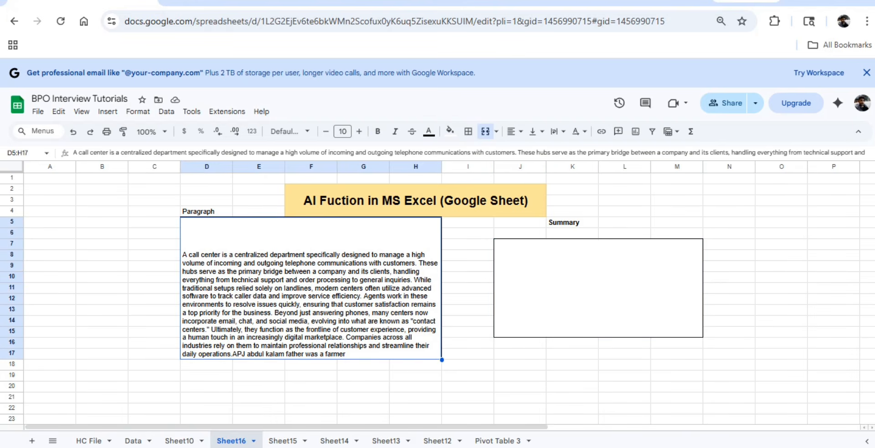
key(Right)
key(Left)
Step: Start an AI formula in the merged Summary cell with the prompt "need 5 pointsa summary"
click(598, 289)
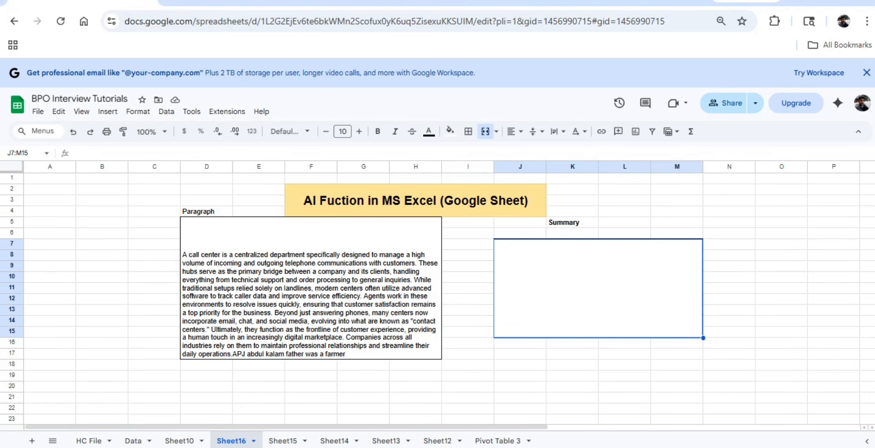
text(=)
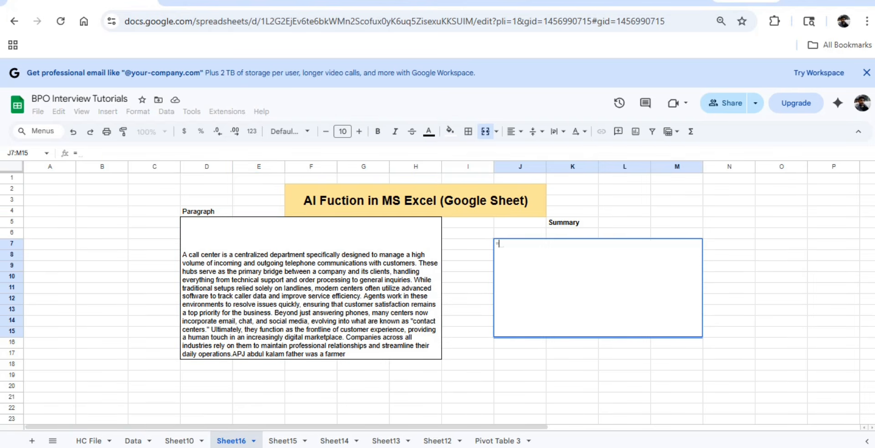
text(ai)
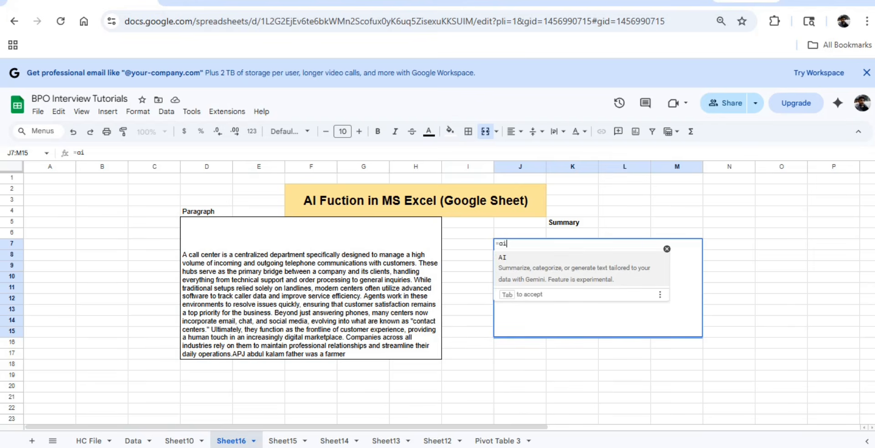
key(Tab)
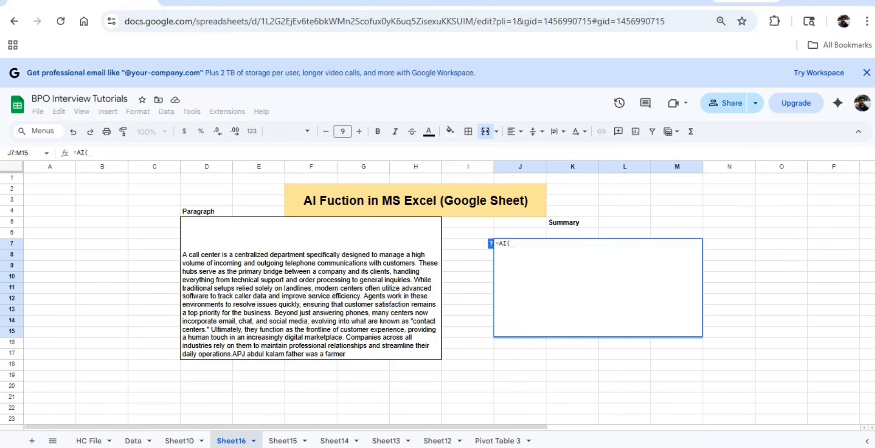
text(")
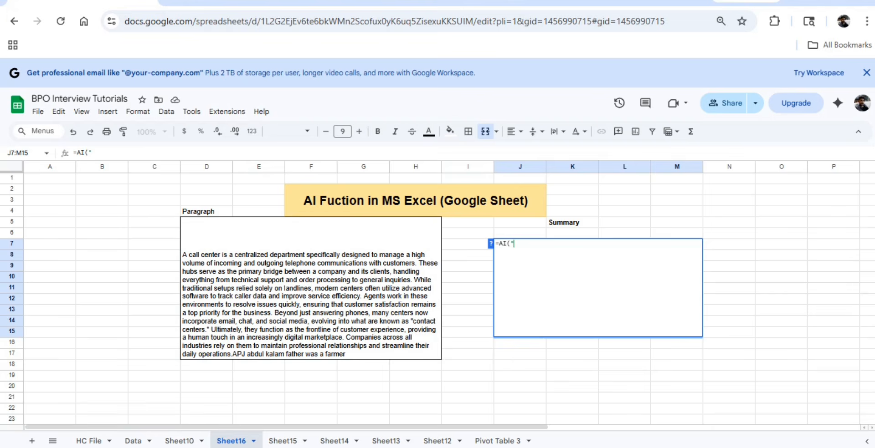
text(need 5 pointsa sum)
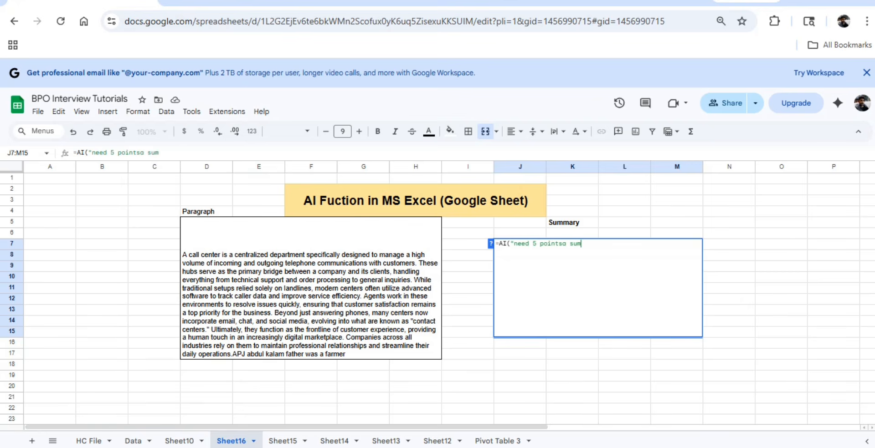
text(mary",)
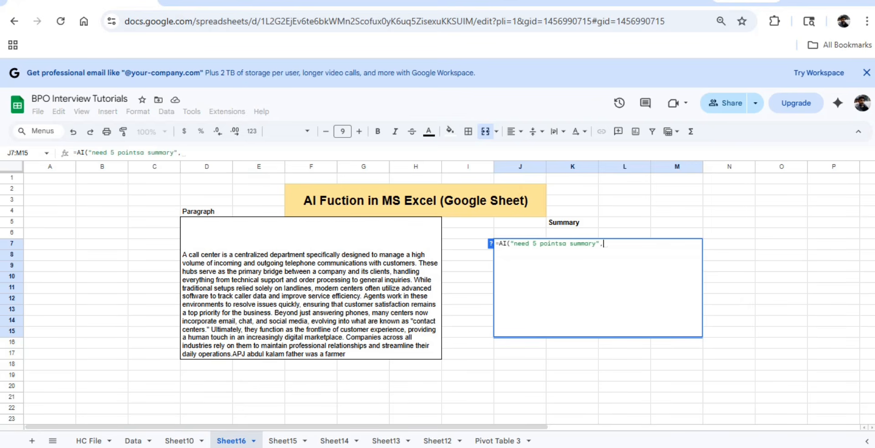
Step: Reference the paragraph cell D5 as the formula's data, close it, and generate the AI result
click(311, 289)
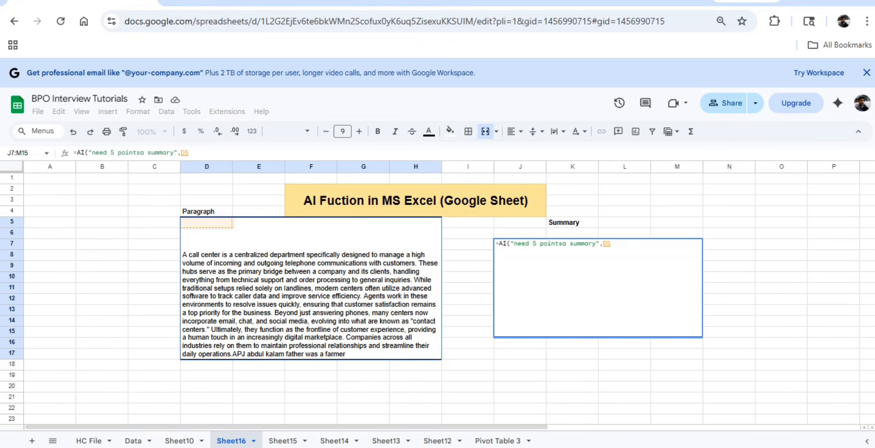
text())
key(Return)
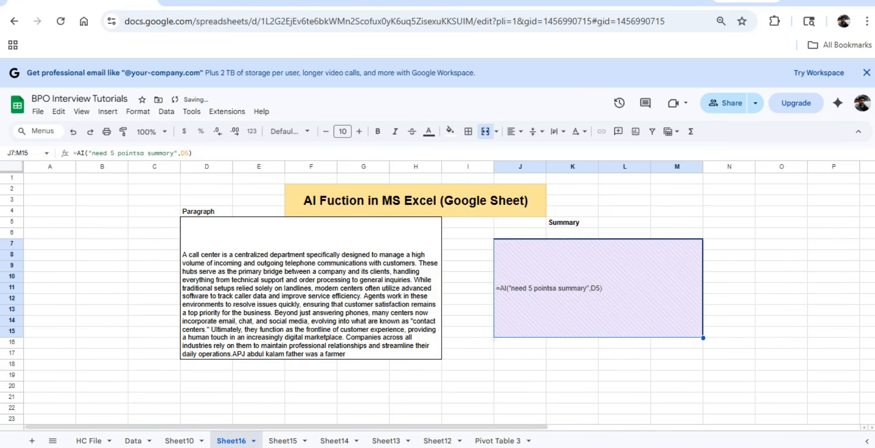
click(551, 347)
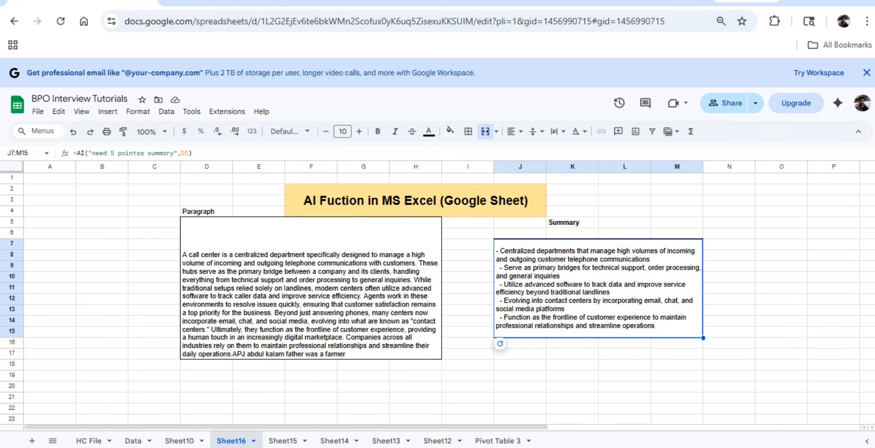
Step: Change the AI formula's prompt to "what is call center" and regenerate the summary
key(F2)
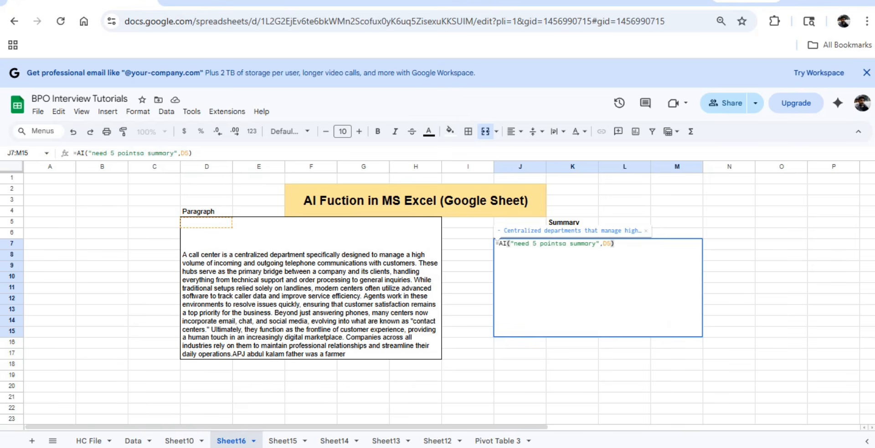
drag(514, 244, 595, 244)
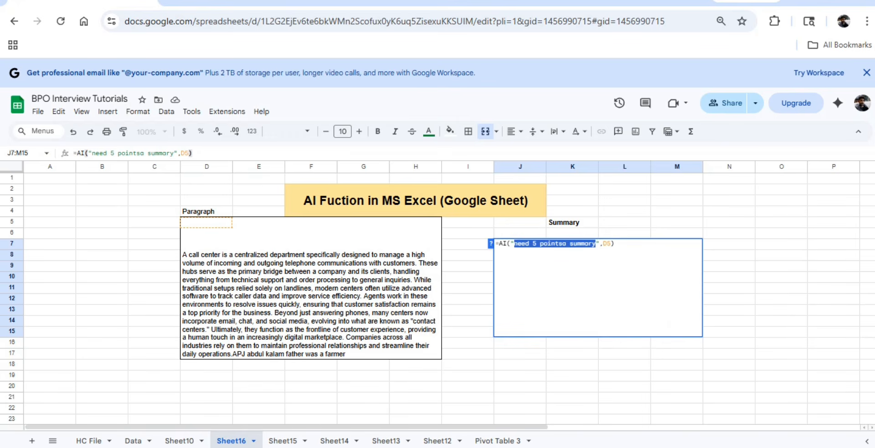
text(woh)
text(t)
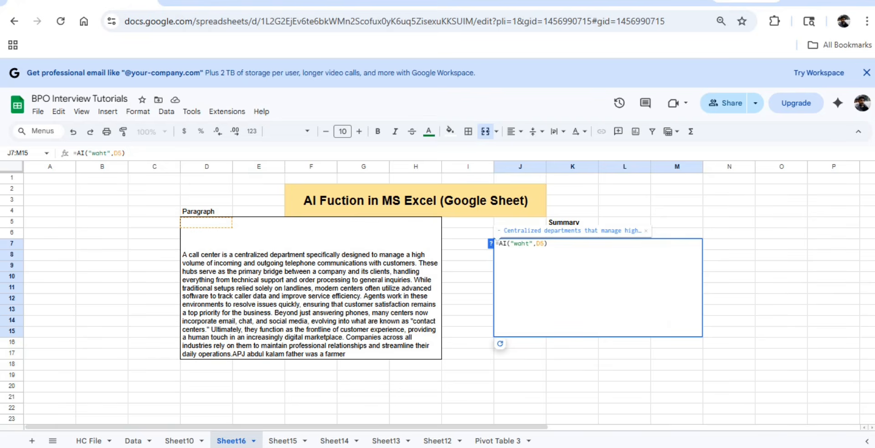
text( i)
key(BackSpace)
key(BackSpace)
key(BackSpace)
key(BackSpace)
key(BackSpace)
text(hat is call ce)
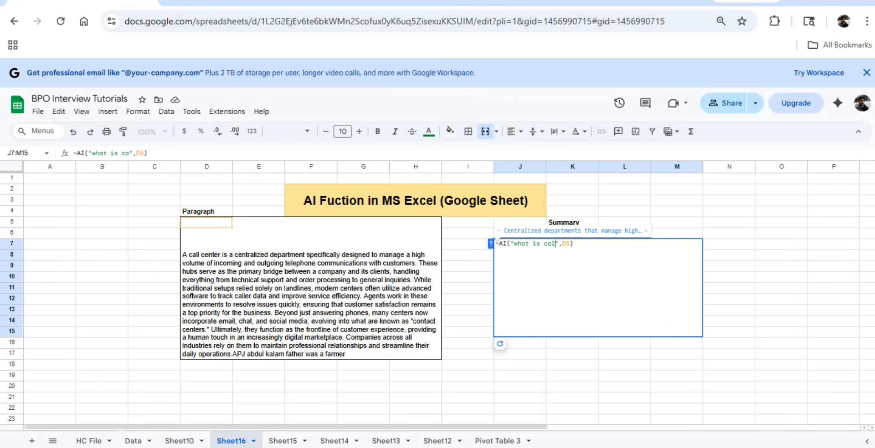
text(nter)
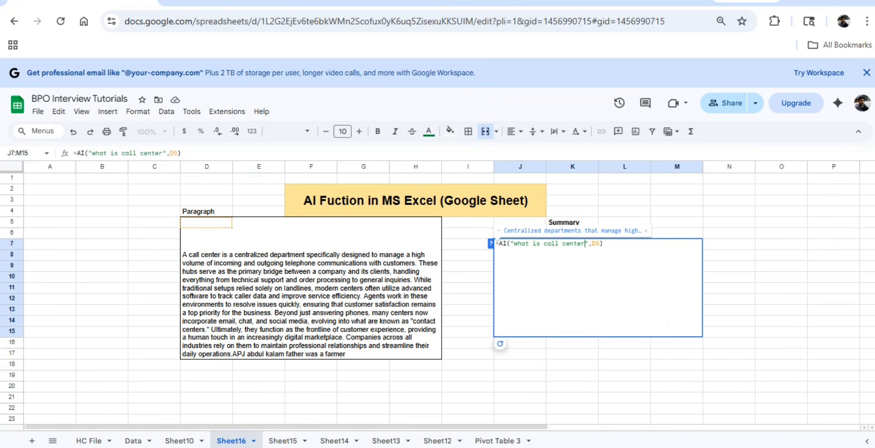
key(Return)
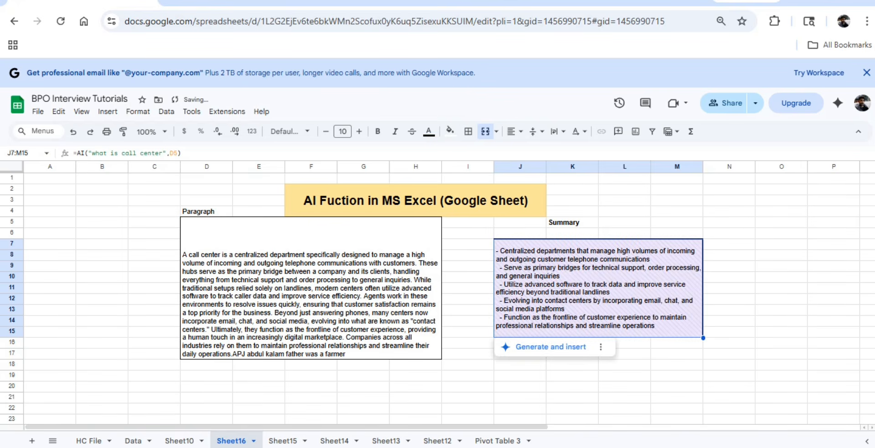
click(544, 347)
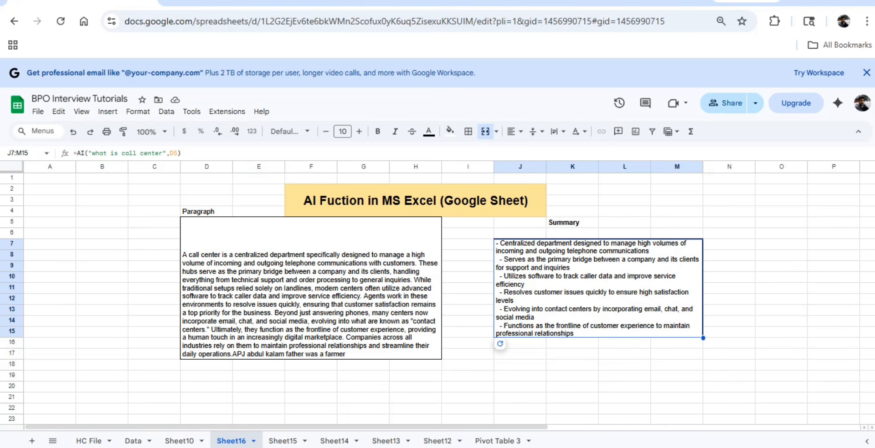
click(540, 347)
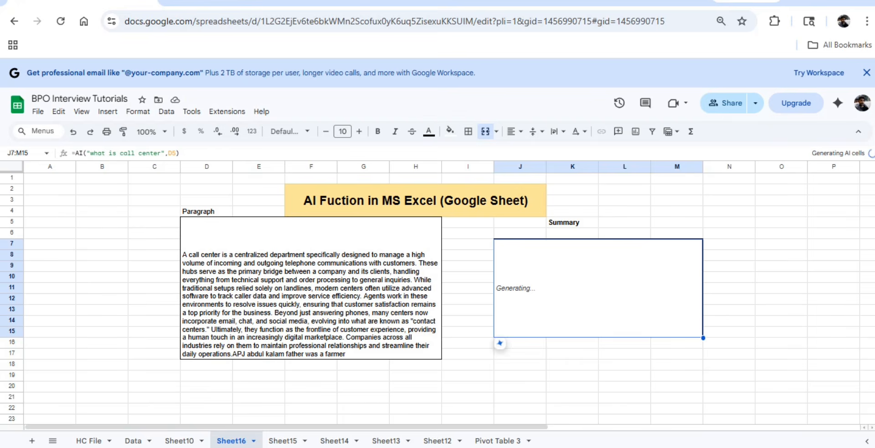
Step: Clear the paragraph cell D5 and the Summary cell
click(311, 288)
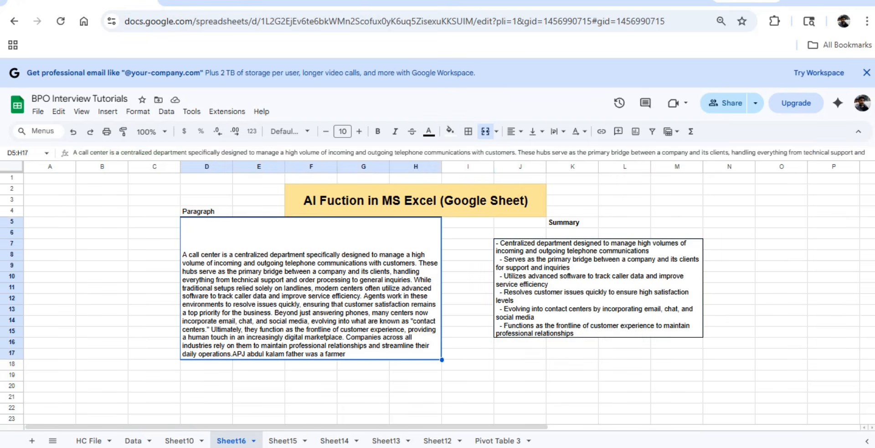
key(Delete)
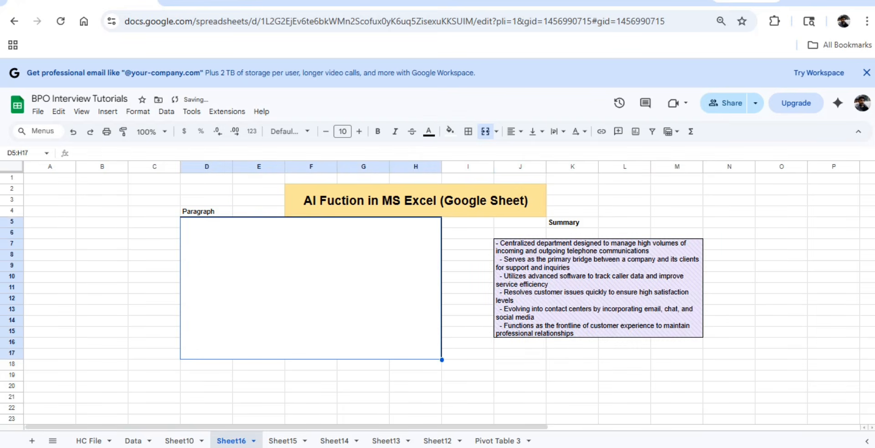
click(598, 288)
key(Delete)
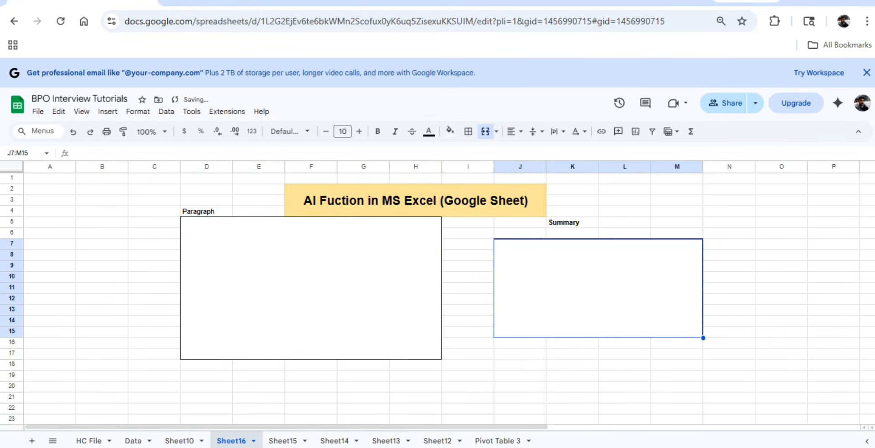
Step: Enter an AI formula in the Summary cell asking "how is the father of india"
text(=a)
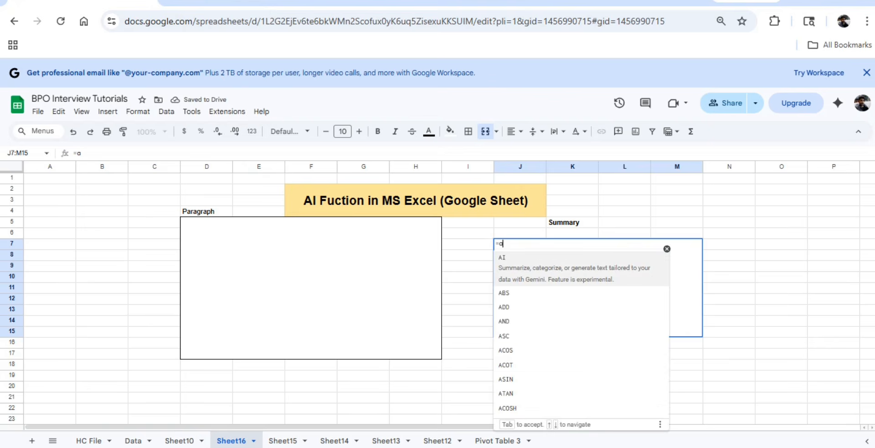
text(i()
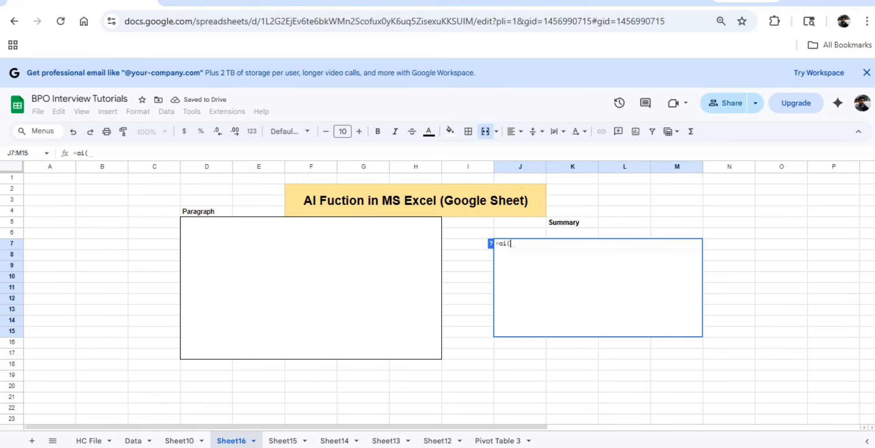
text(")
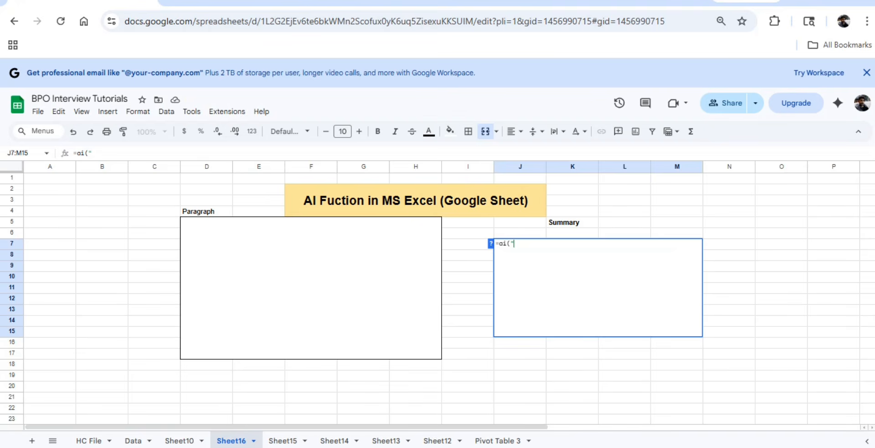
text(how is th)
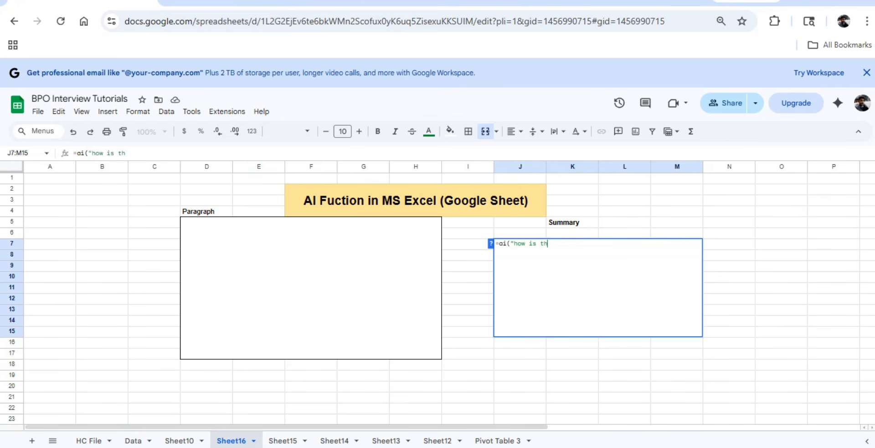
text(e father of india)
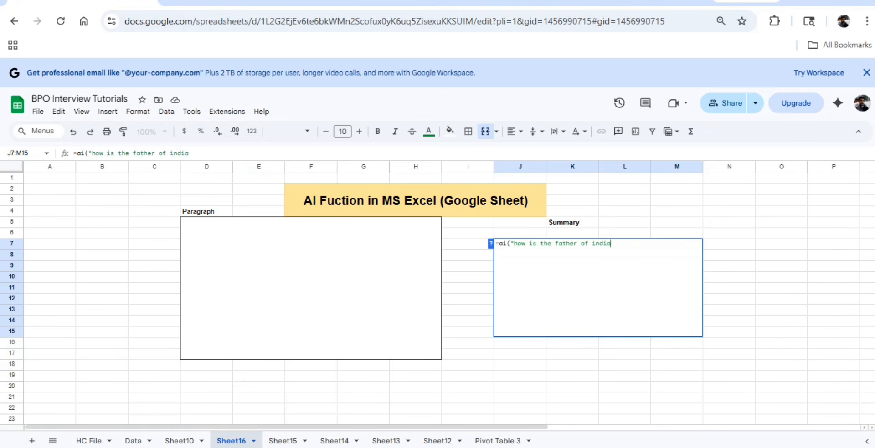
text("))
key(Return)
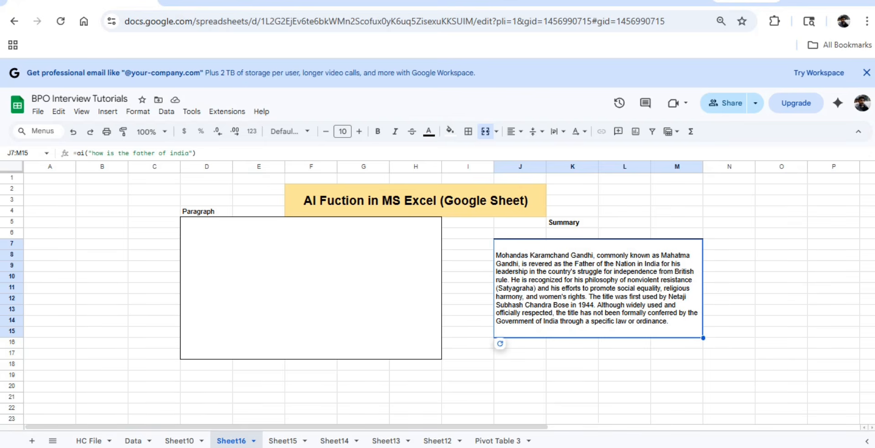
Step: Replace the AI formula's prompt with "current gold rate" and generate the new answer
key(F2)
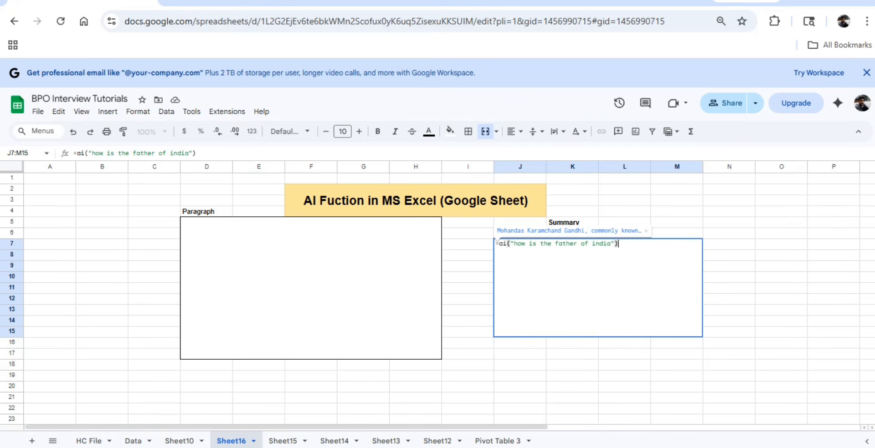
drag(514, 244, 608, 243)
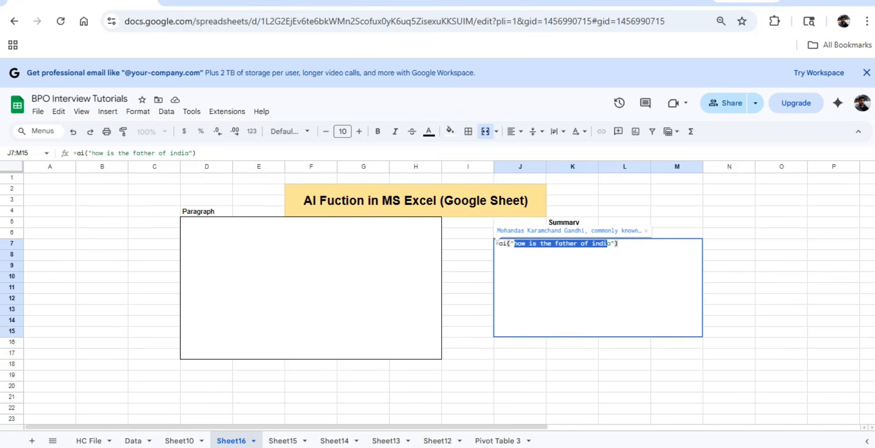
key(BackSpace)
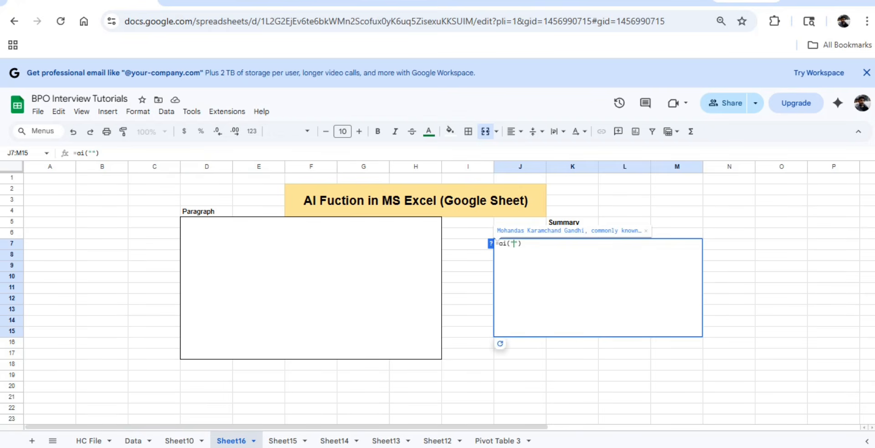
text(current gold rate)
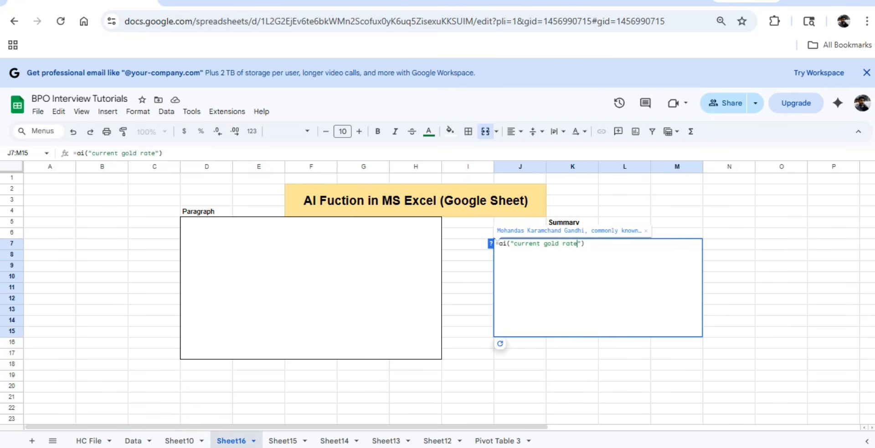
key(Return)
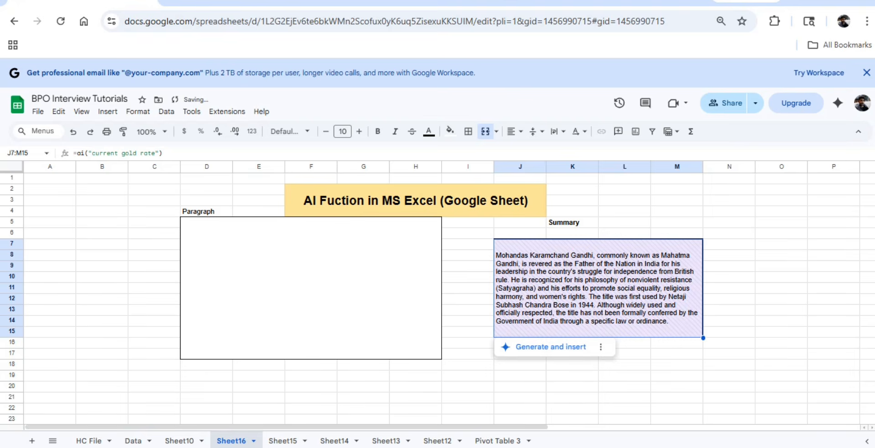
click(551, 348)
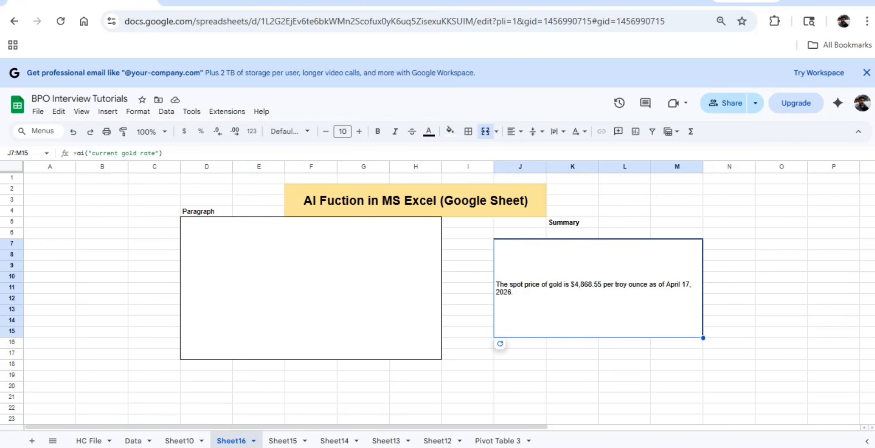
click(310, 288)
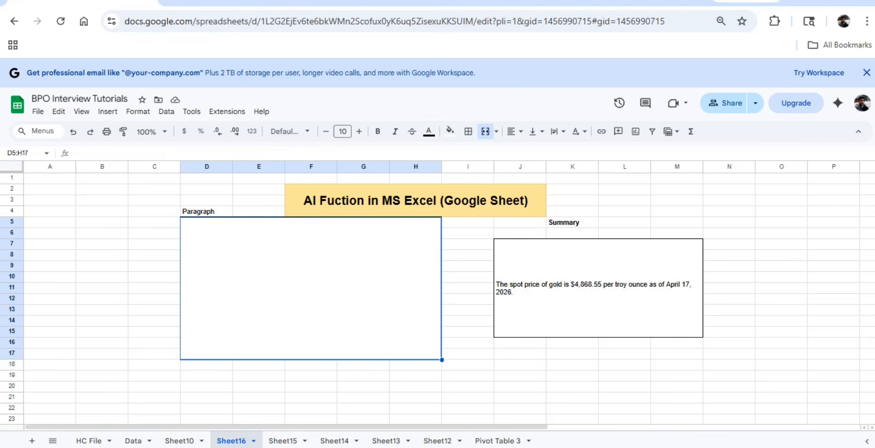
click(598, 289)
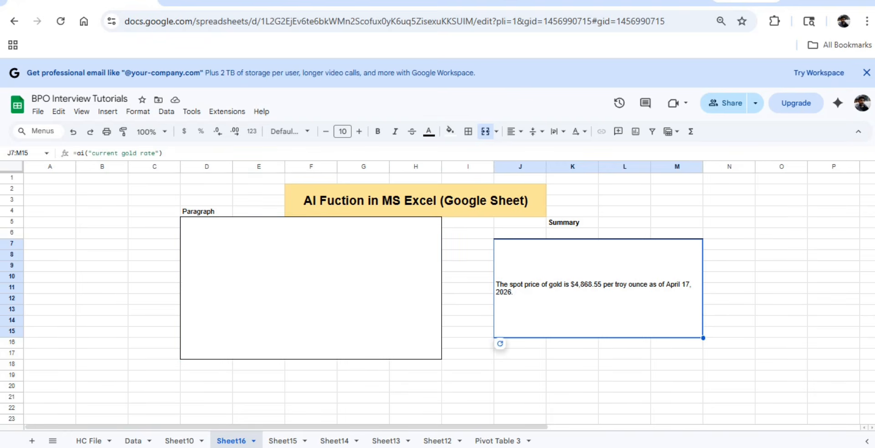